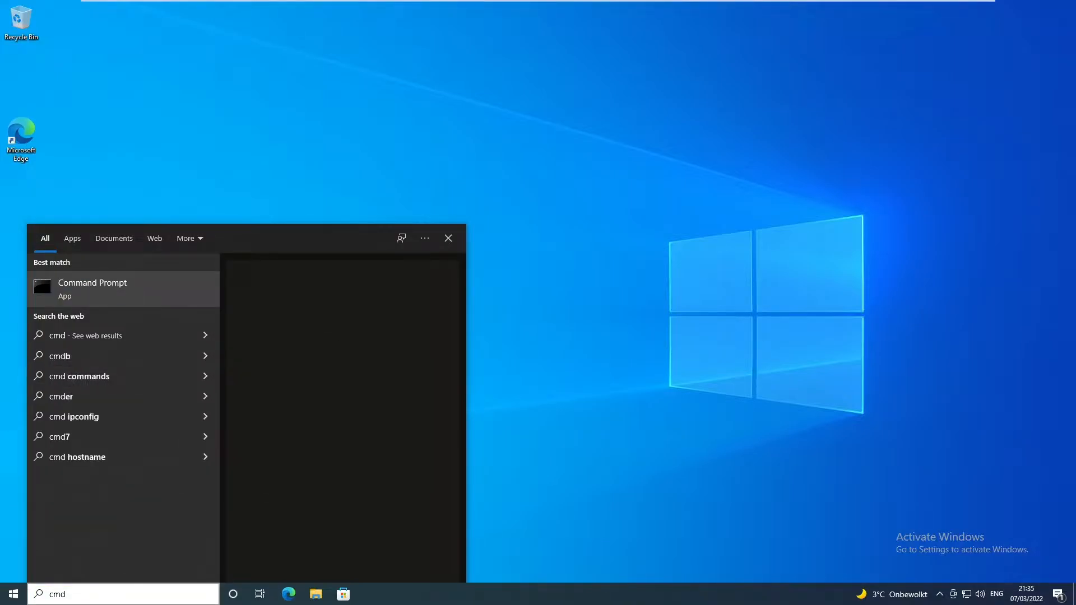
# - Open Command Prompt and check the computer's current name with the hostname command
pyautogui.press('Return')
pyautogui.click(233, 256)
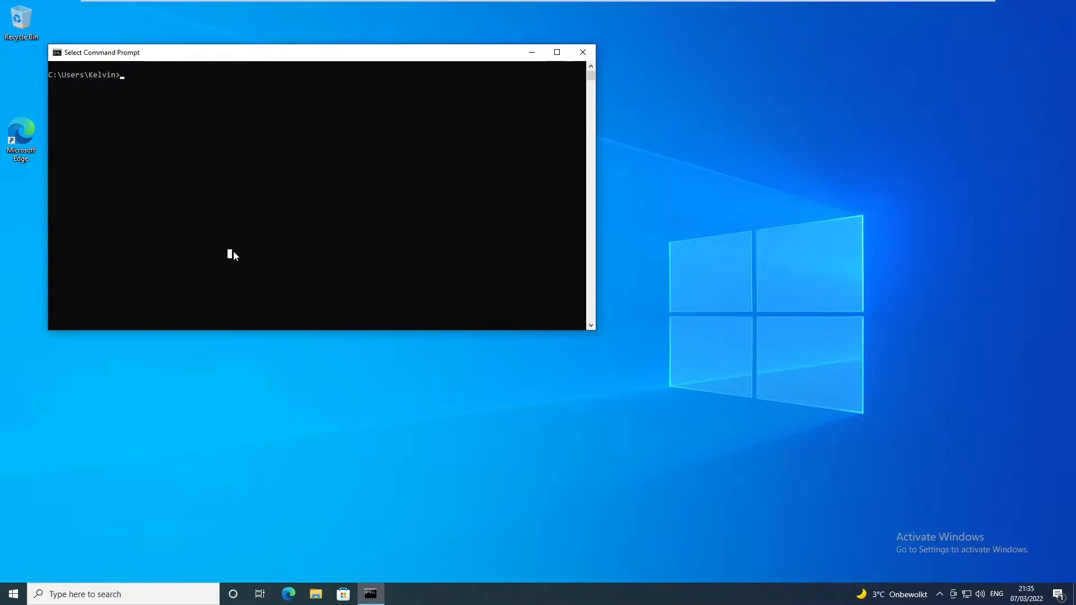
pyautogui.write('hostname')
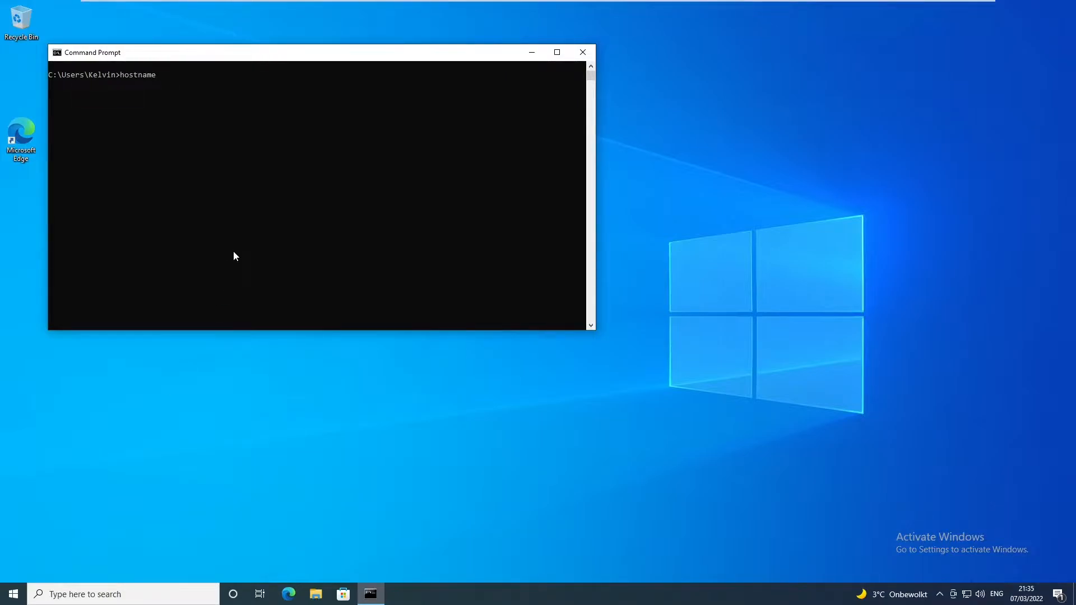
pyautogui.press('Return')
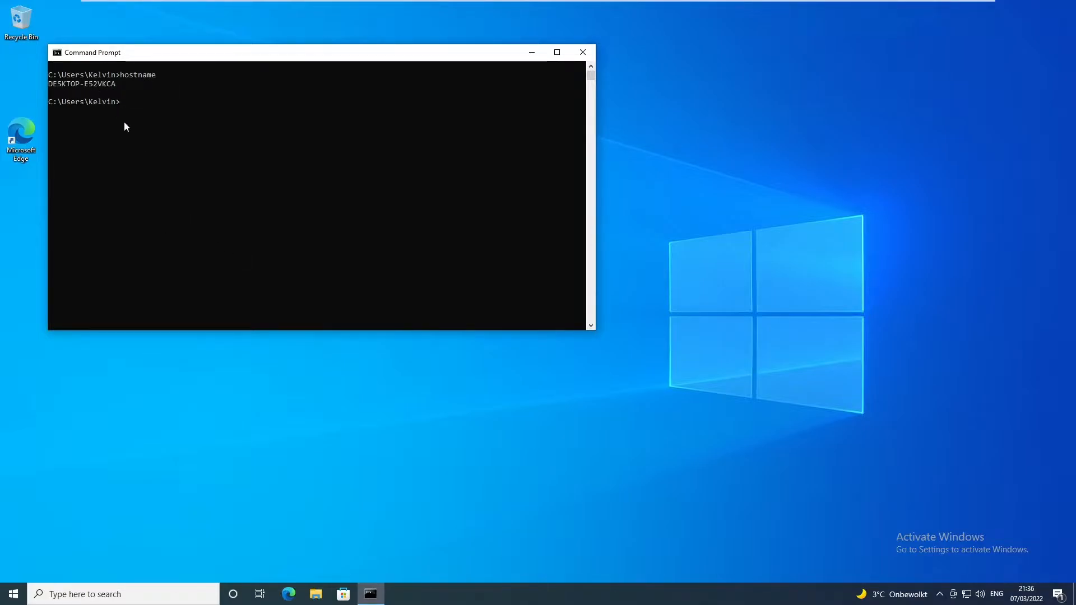
# - Open the system's About settings and bring up the computer name page of the advanced System Properties
pyautogui.click(14, 595)
pyautogui.rightClick(15, 596)
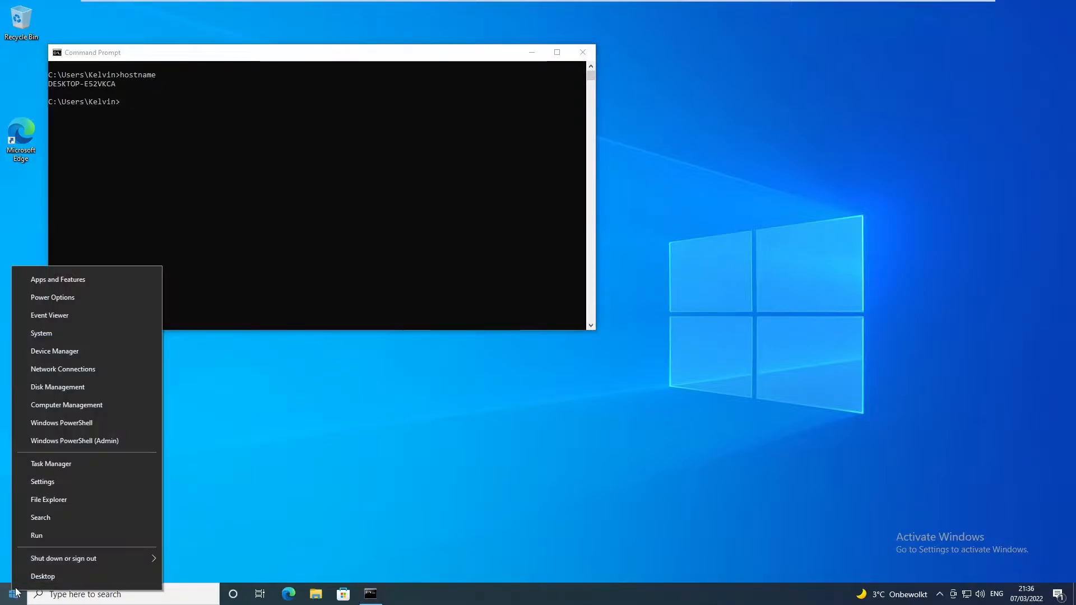
pyautogui.click(65, 334)
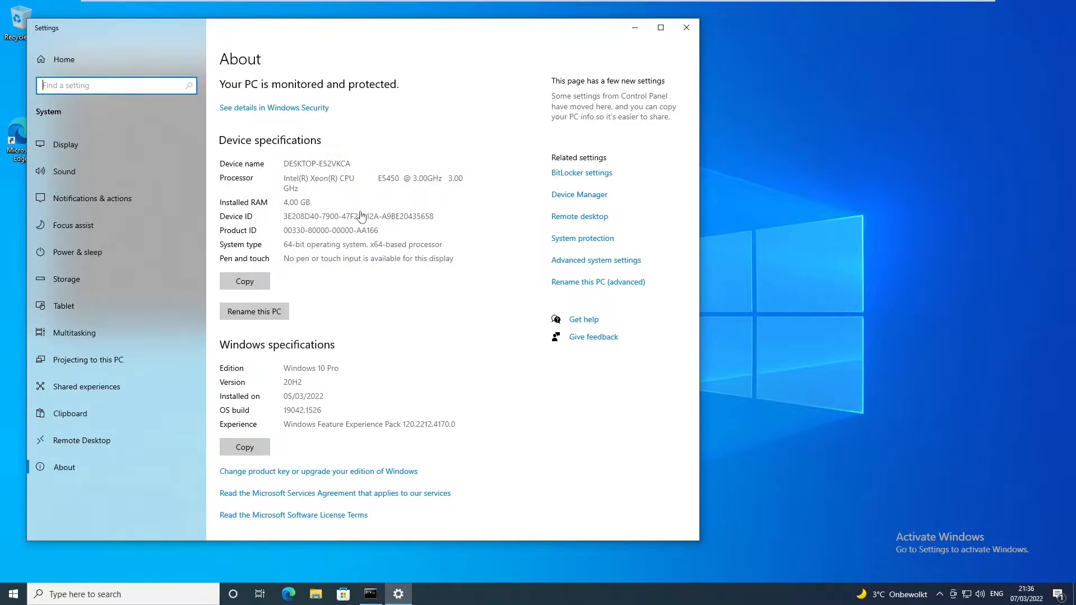
pyautogui.click(355, 288)
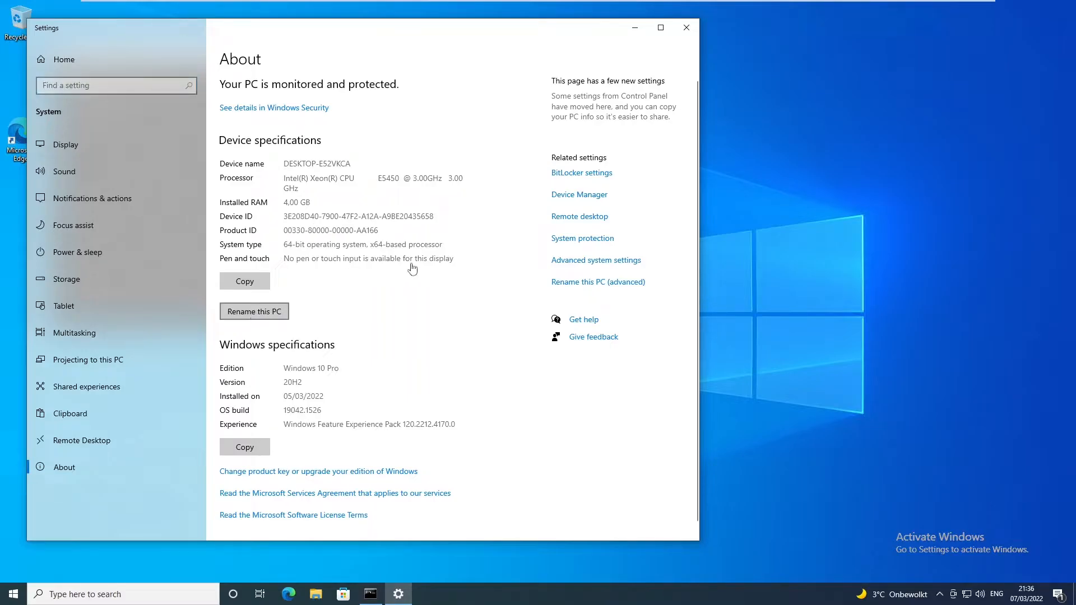
pyautogui.click(661, 27)
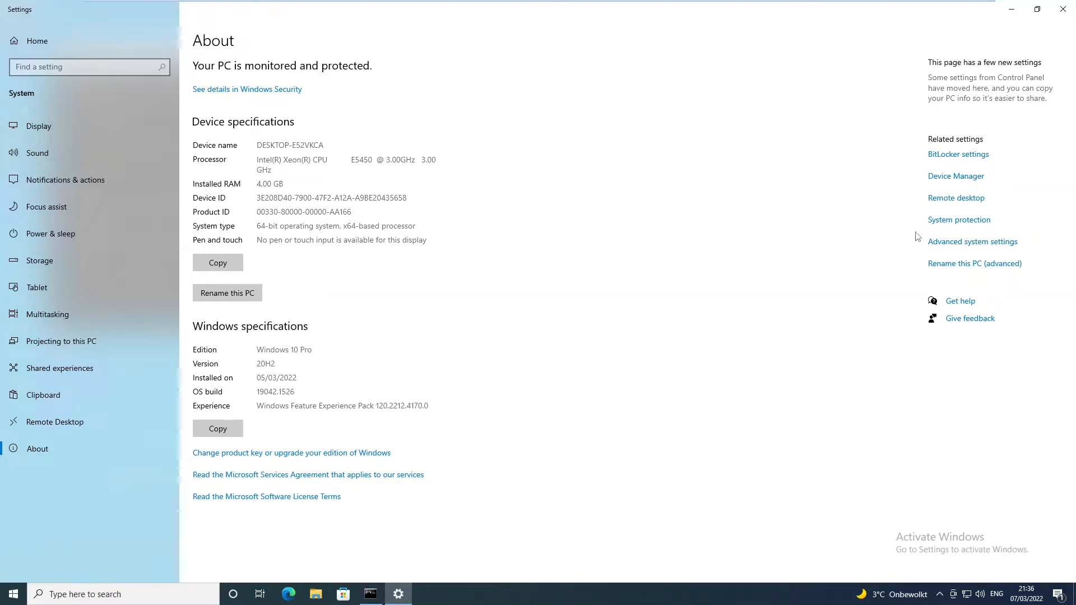
pyautogui.click(968, 242)
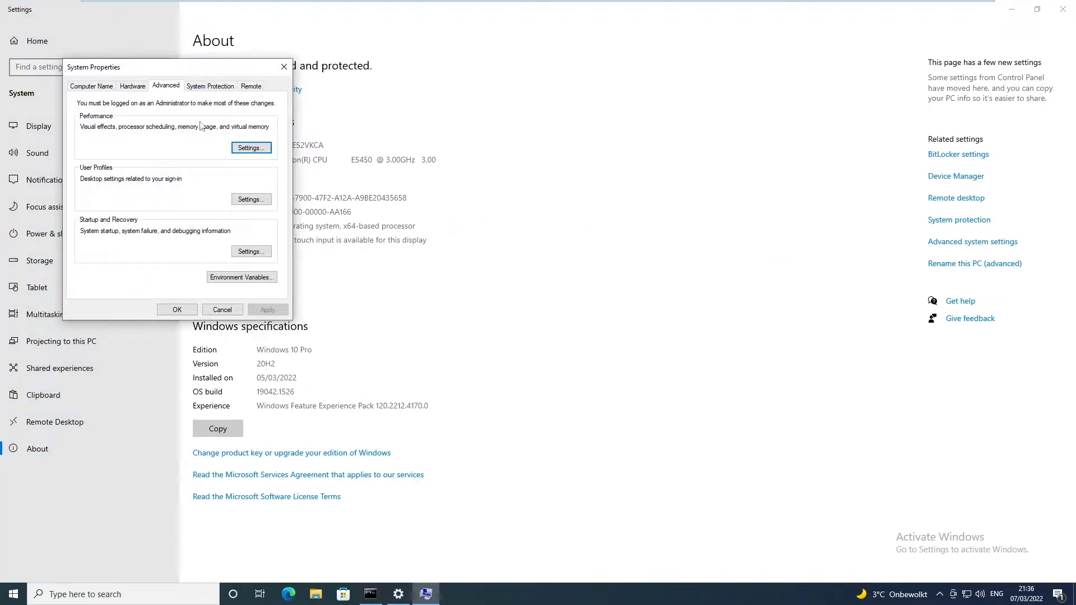
pyautogui.click(100, 90)
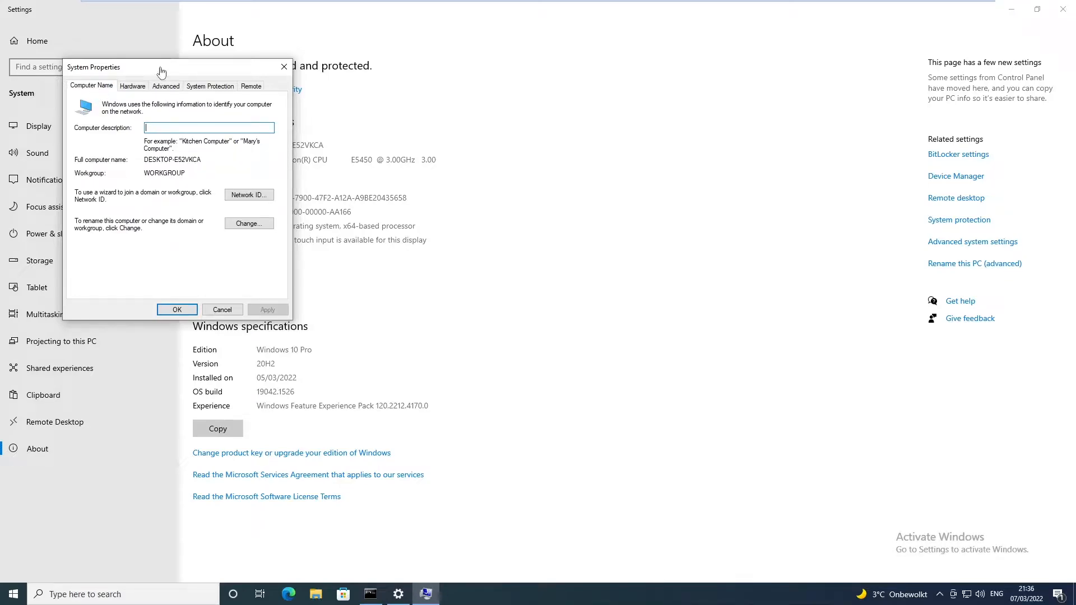
pyautogui.moveTo(161, 71); pyautogui.dragTo(626, 95)
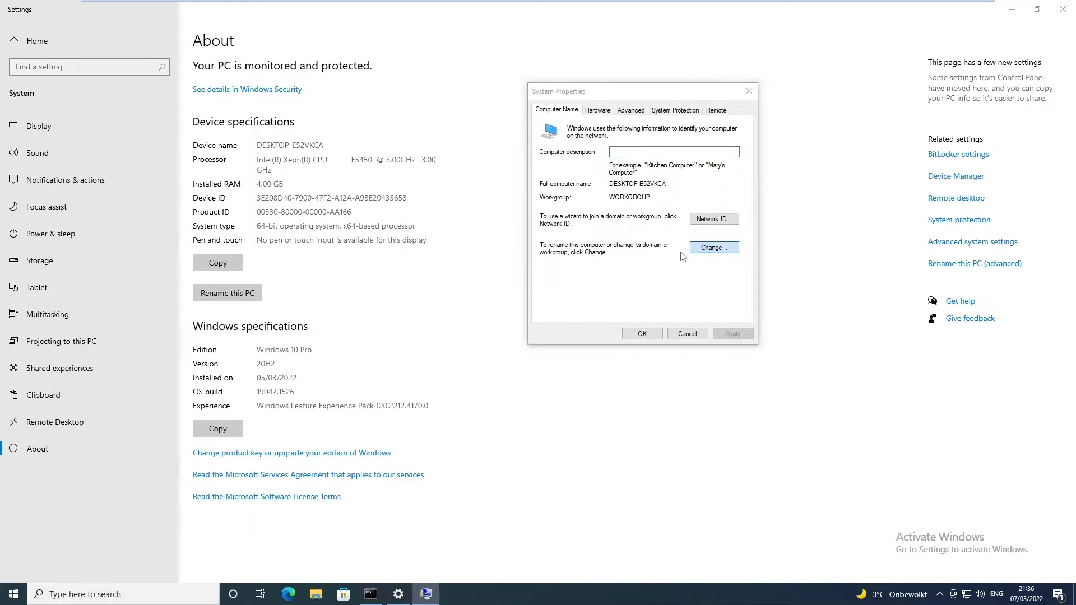
# - Rename the computer to C001 and restart Windows to apply the change
pyautogui.click(705, 249)
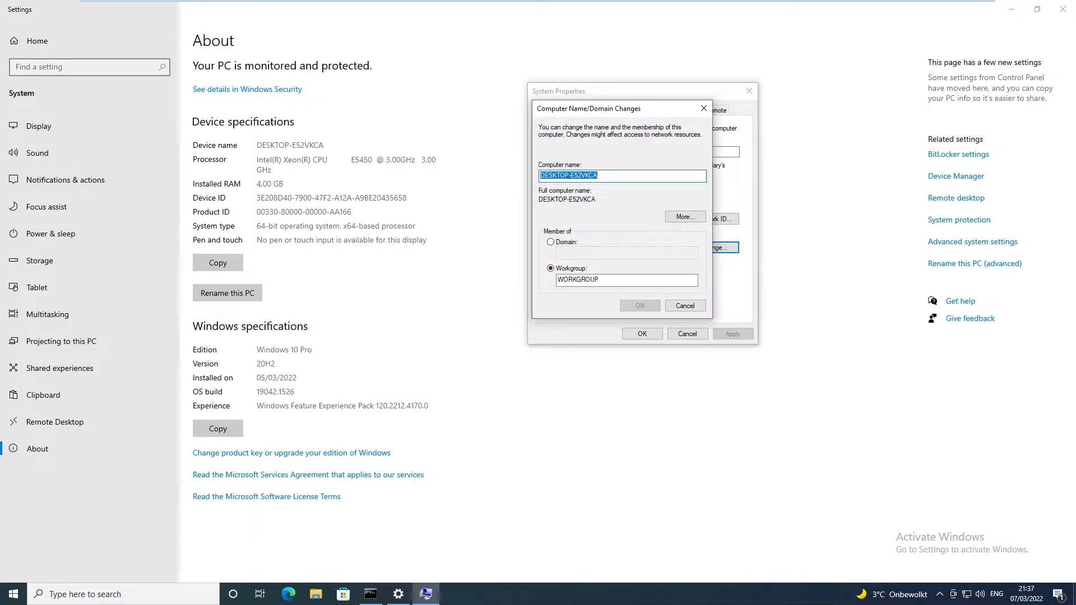
pyautogui.press('End')
pyautogui.hotkey('ctrl', 'a')
pyautogui.write('C')
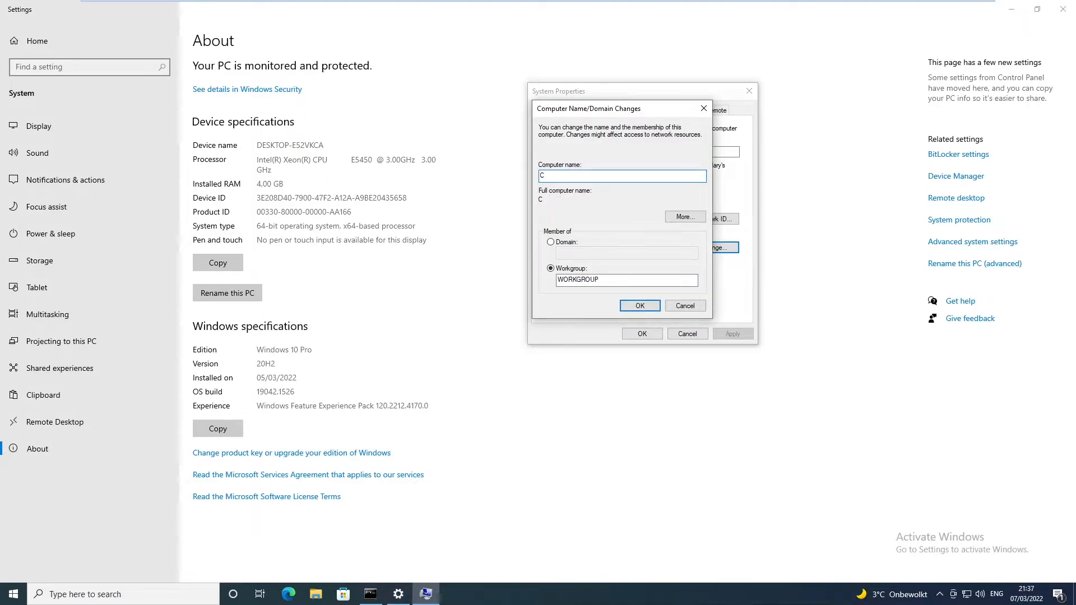
pyautogui.moveTo(620, 4)
pyautogui.click(638, 307)
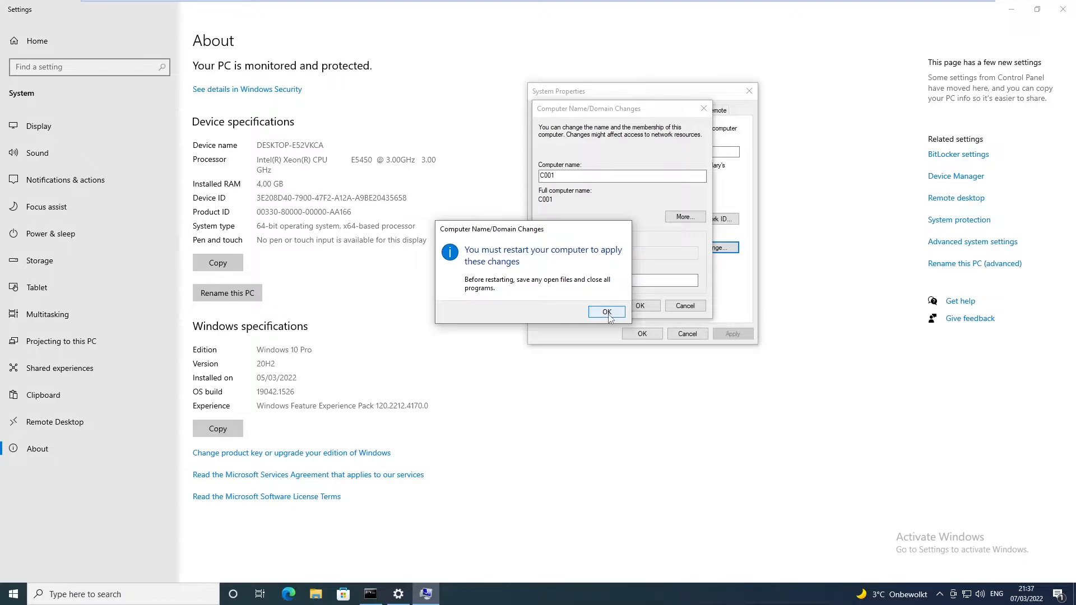
pyautogui.click(607, 312)
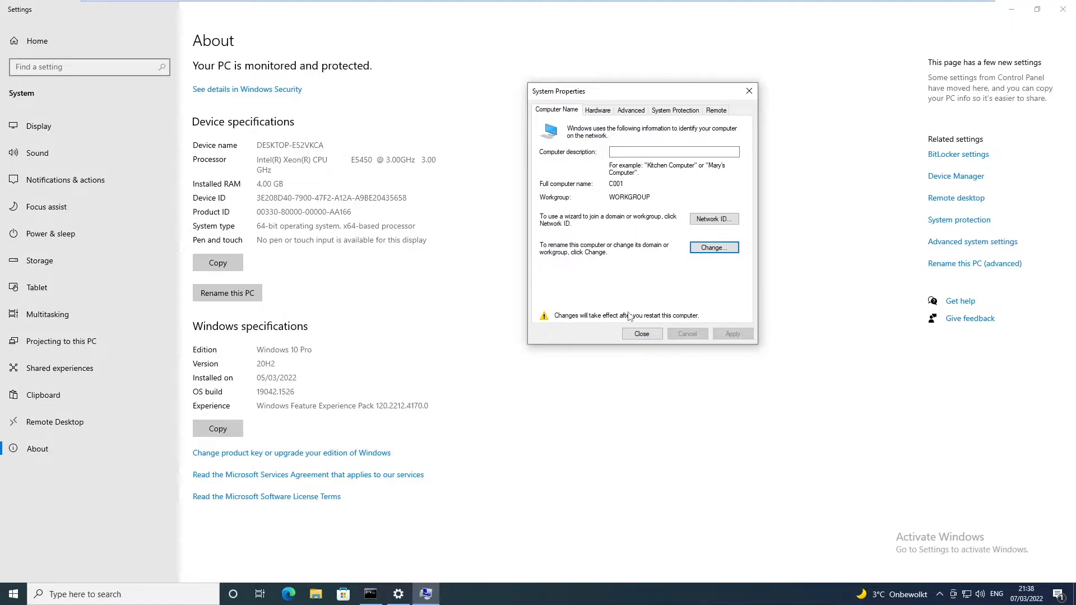
pyautogui.click(647, 337)
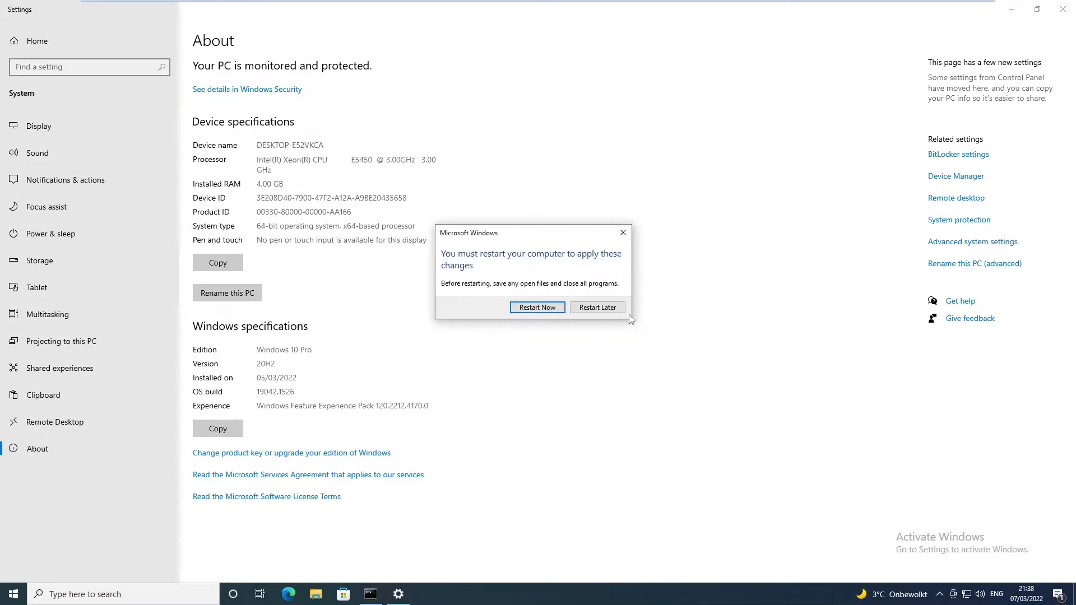
pyautogui.click(538, 308)
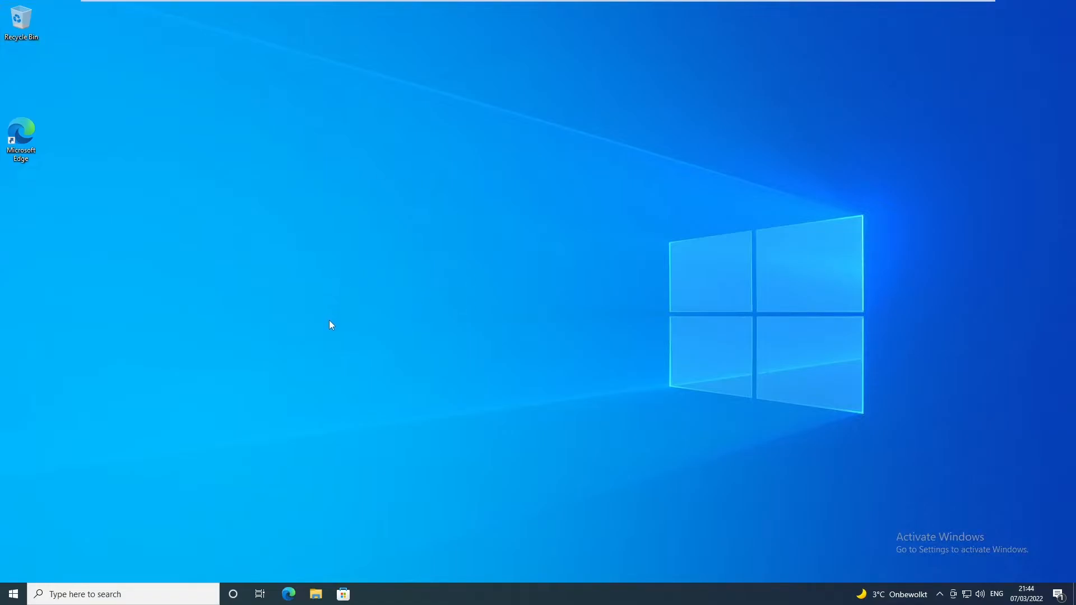
# - Open a command prompt with cmd and check the renamed computer with the hostname command
pyautogui.press('super+r')
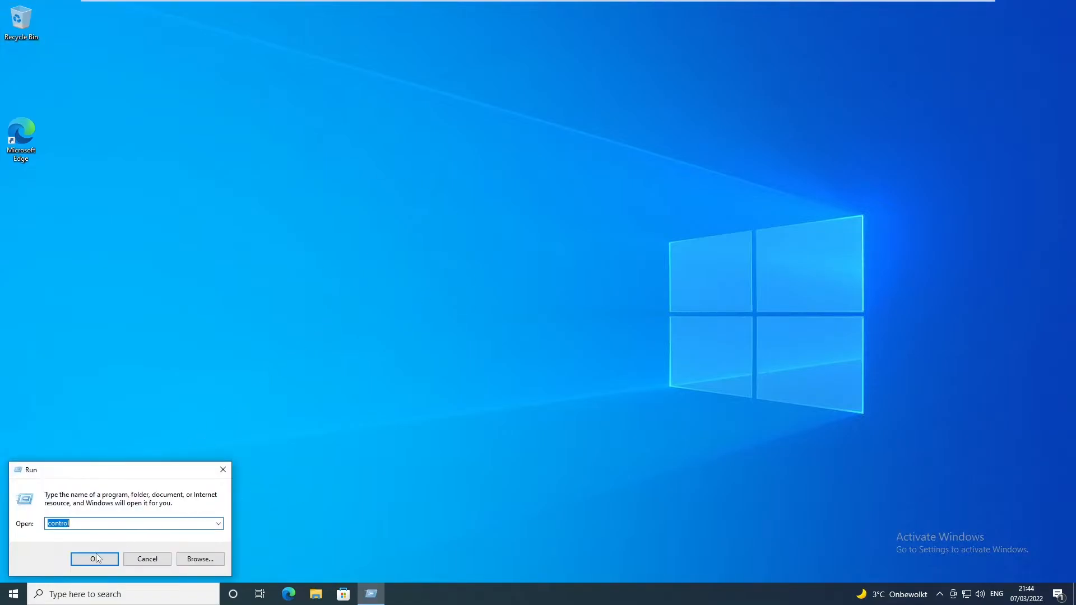
pyautogui.write('cmd')
pyautogui.click(109, 563)
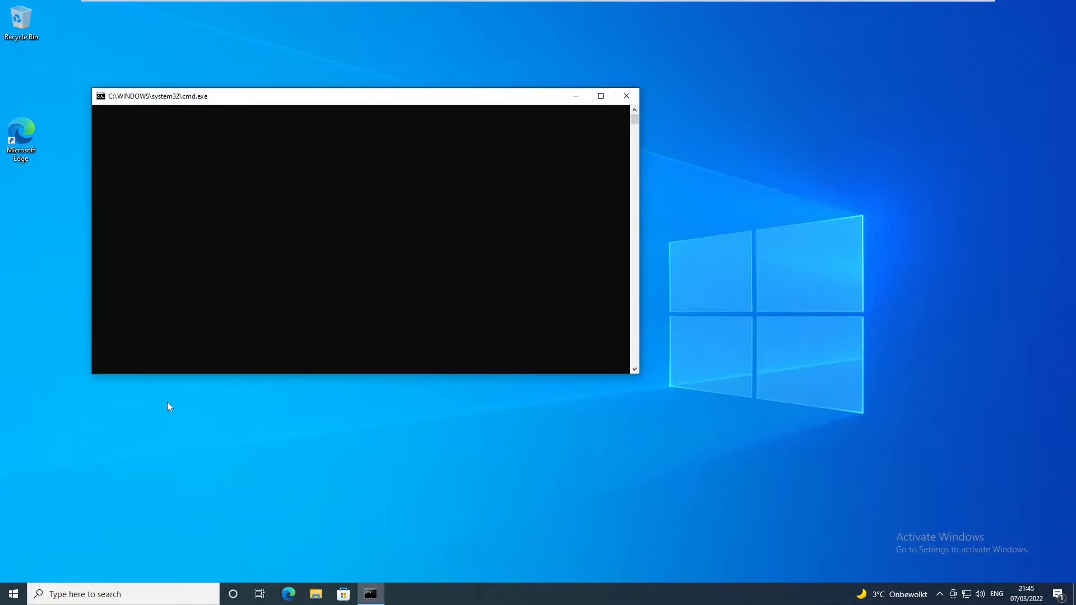
pyautogui.click(278, 246)
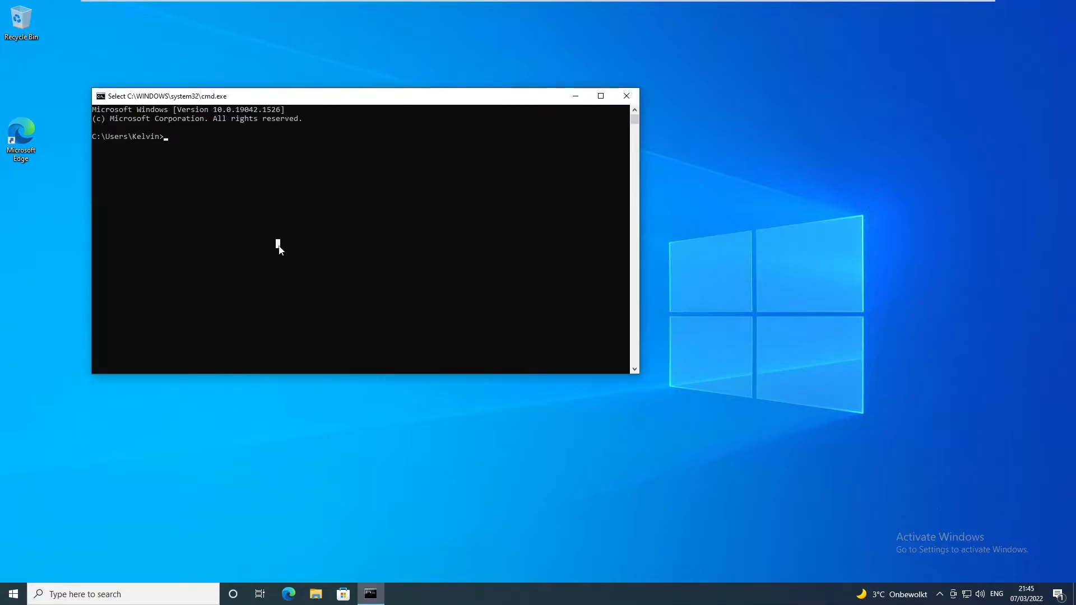
pyautogui.write('hostname')
pyautogui.press('Return')
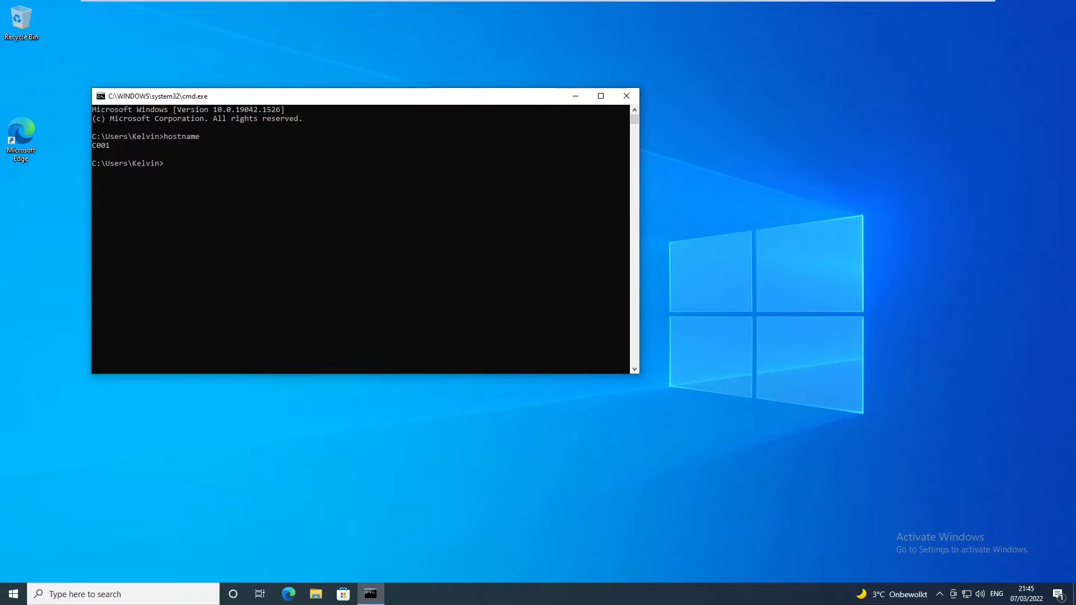
# - Search Windows for "updates" and check for updates in Windows Update
pyautogui.click(18, 599)
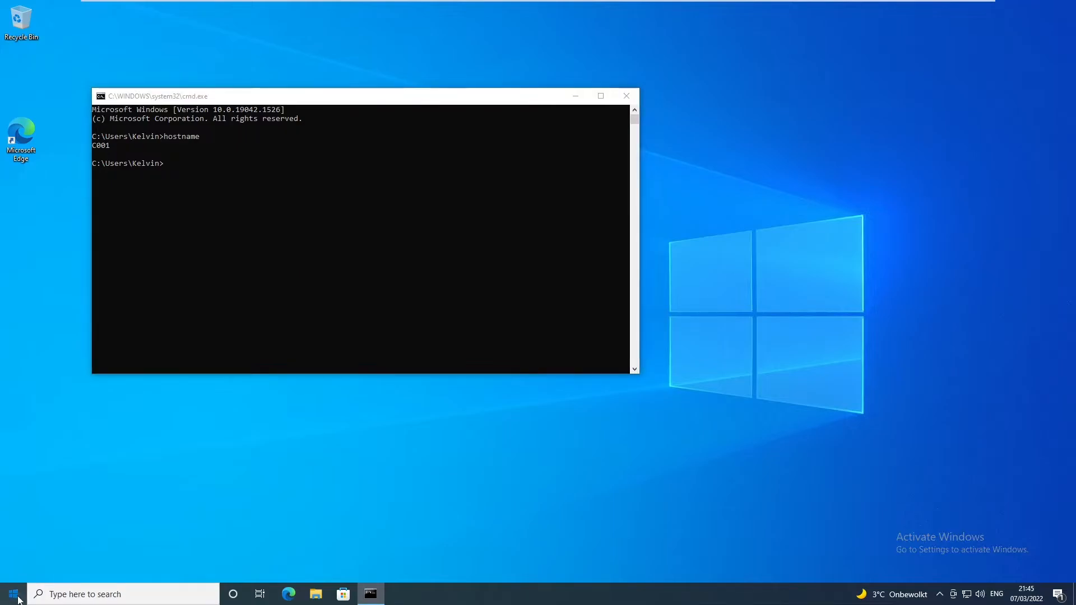
pyautogui.click(53, 594)
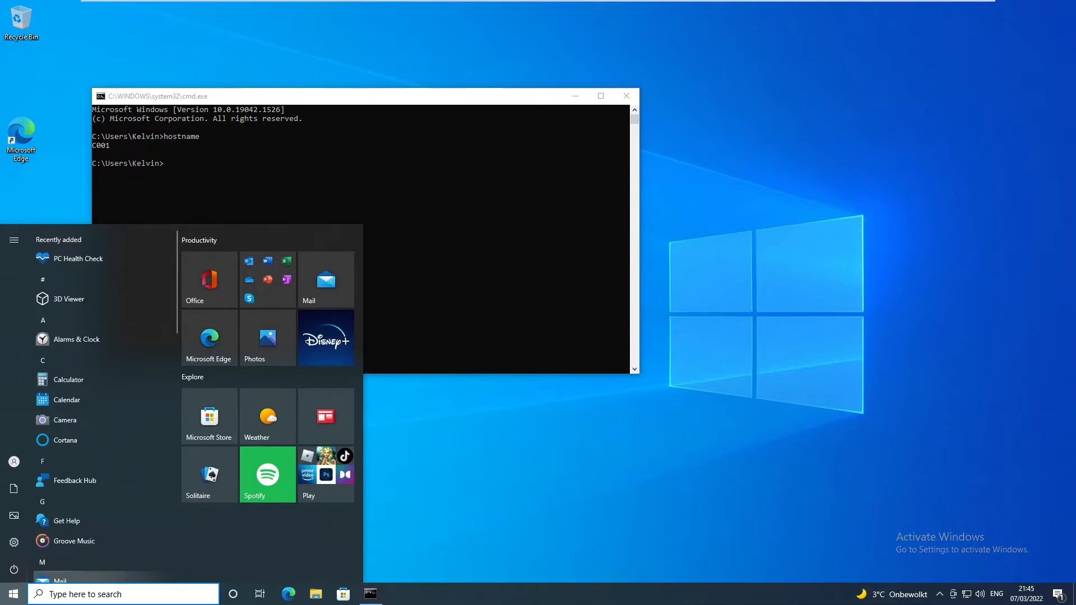
pyautogui.write('updates')
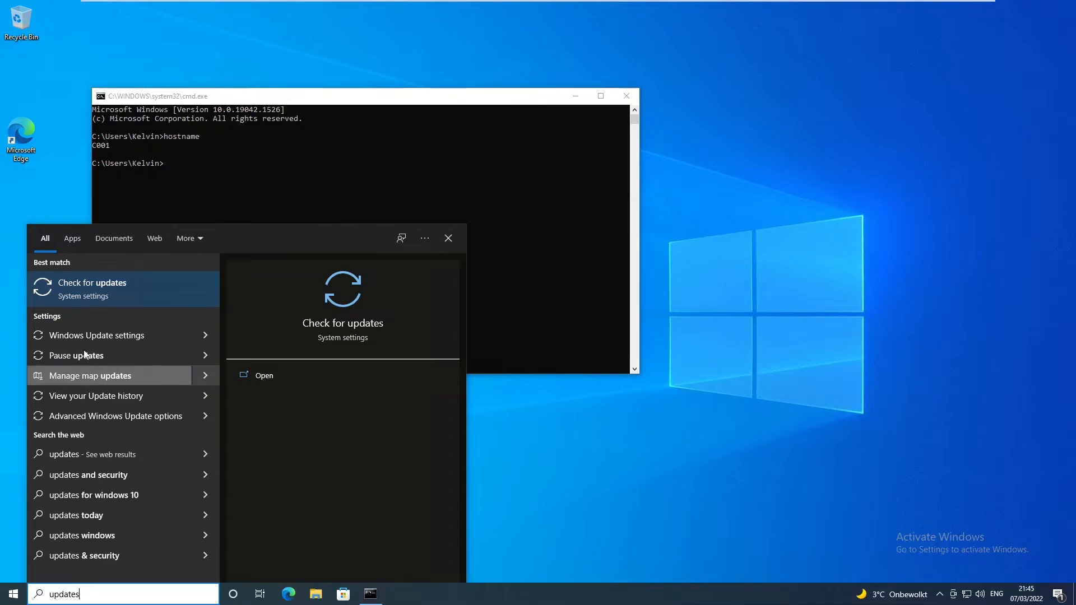
pyautogui.click(87, 292)
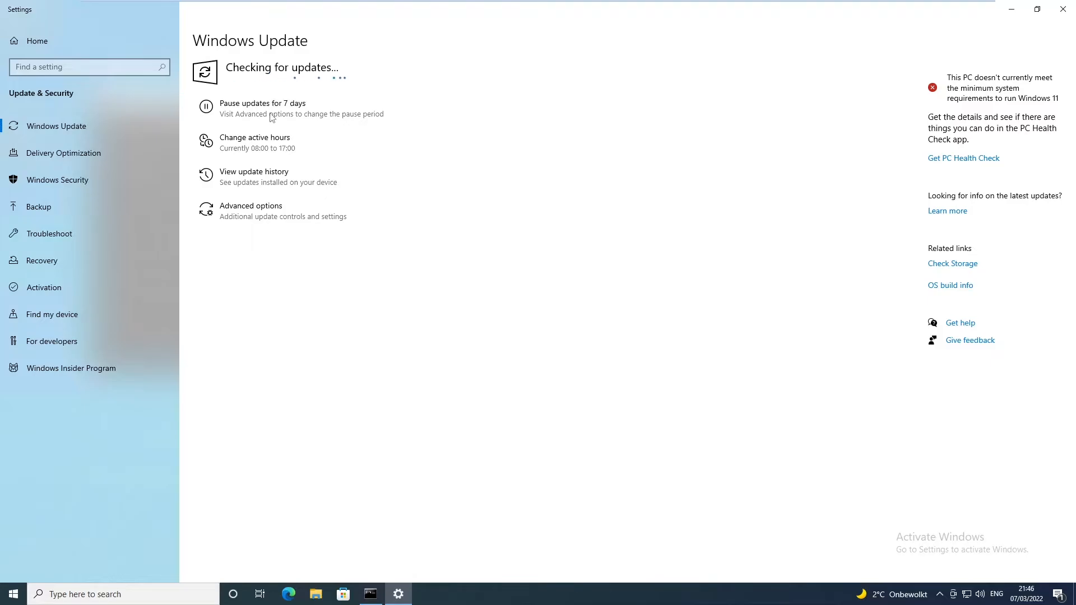
# - Examine the update history, including the other and definition updates, and return to the Windows Update page
pyautogui.click(248, 178)
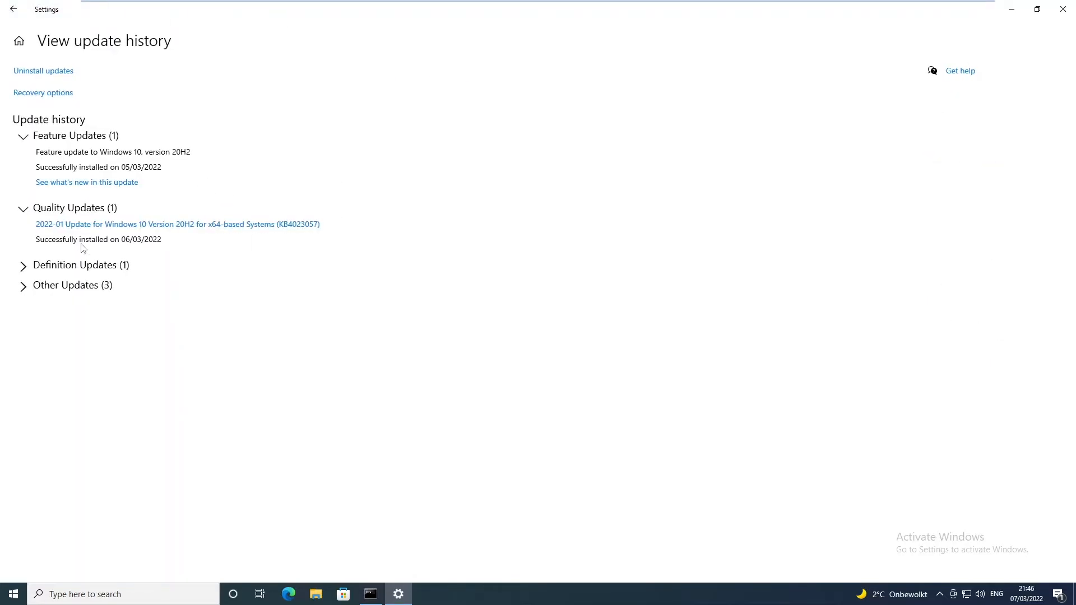
pyautogui.click(26, 290)
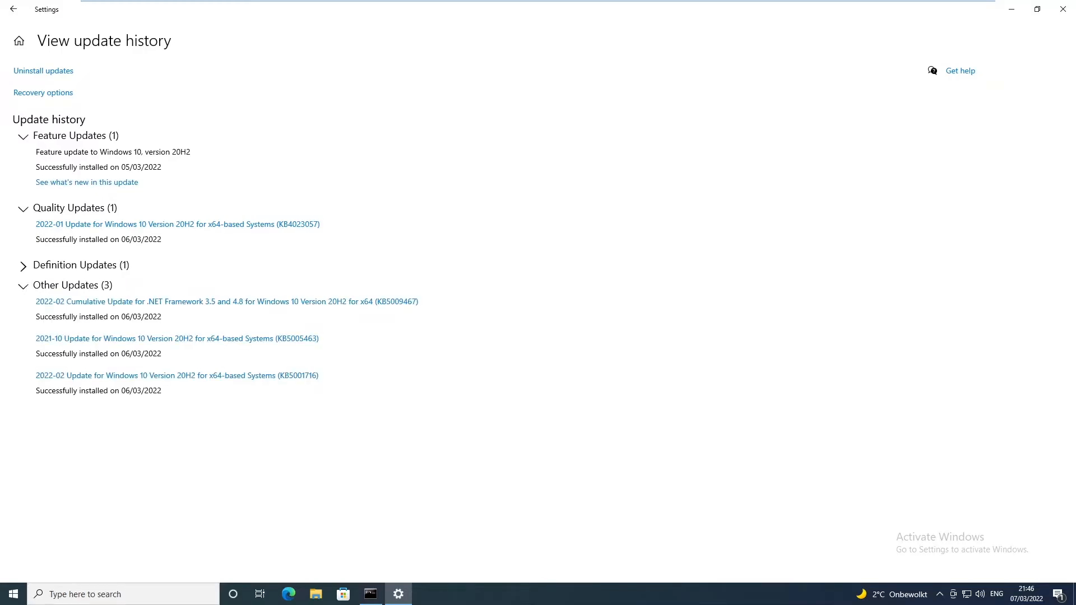
pyautogui.click(26, 268)
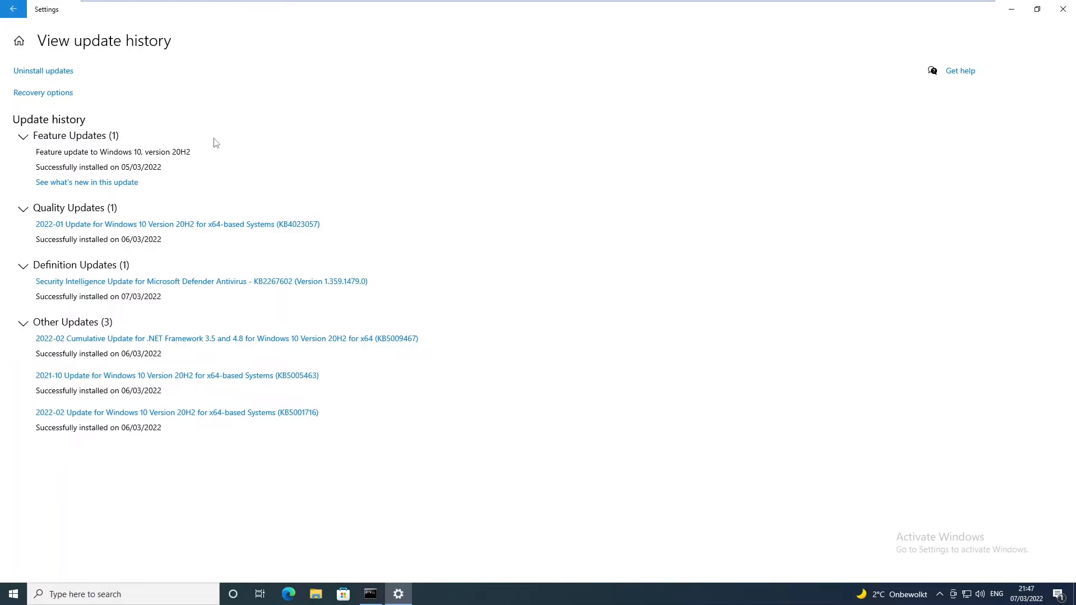
pyautogui.hotkey('alt', 'Left')
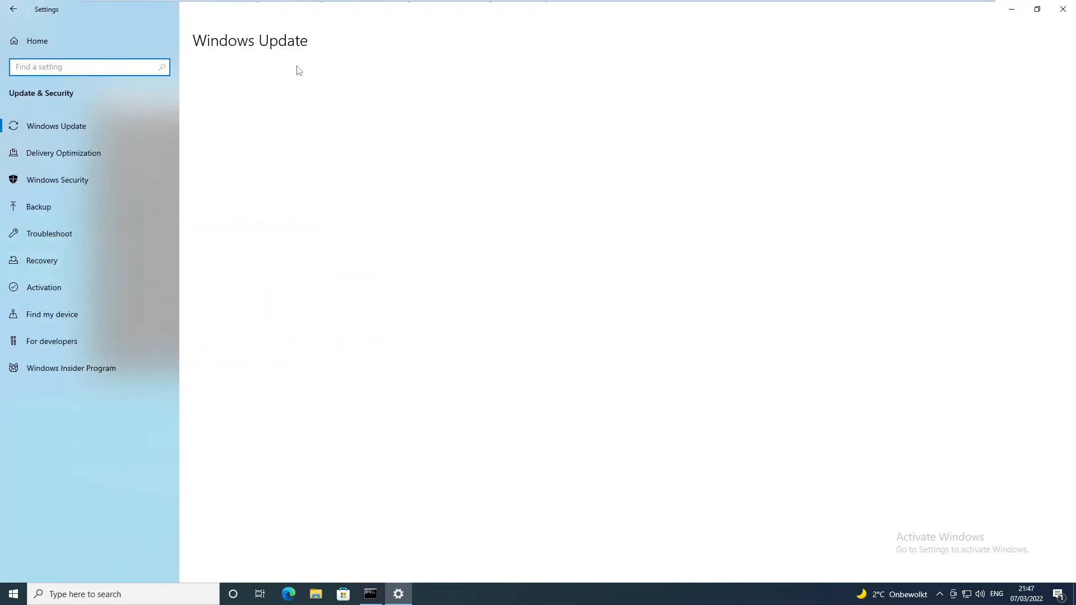
# - Switch to the Windows Server 2022 virtual machine, dismiss the Windows Admin Center message and maximize Server Manager
pyautogui.moveTo(496, 2)
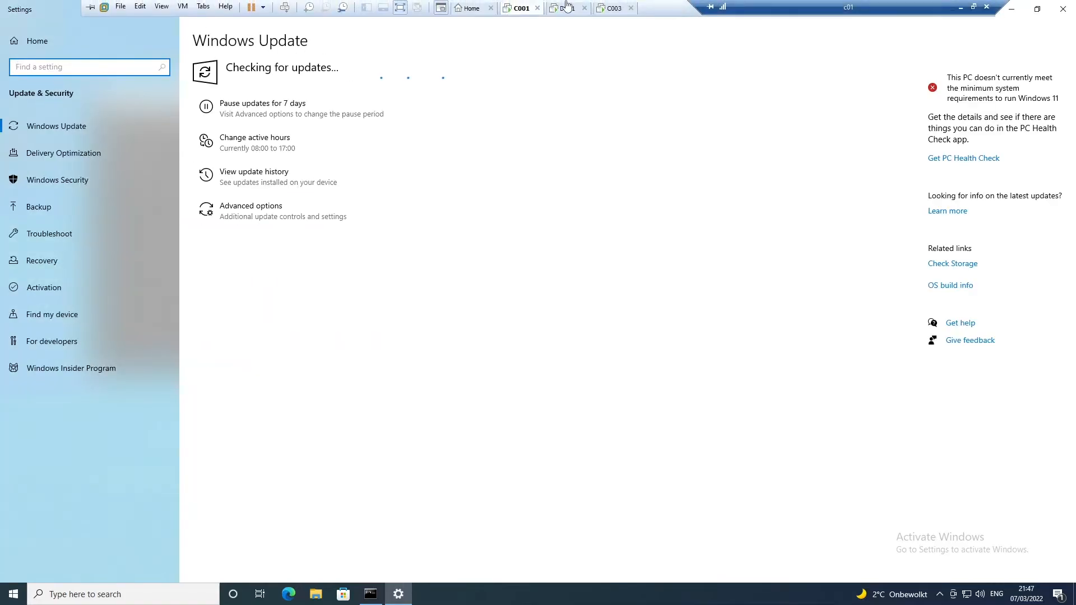
pyautogui.click(566, 8)
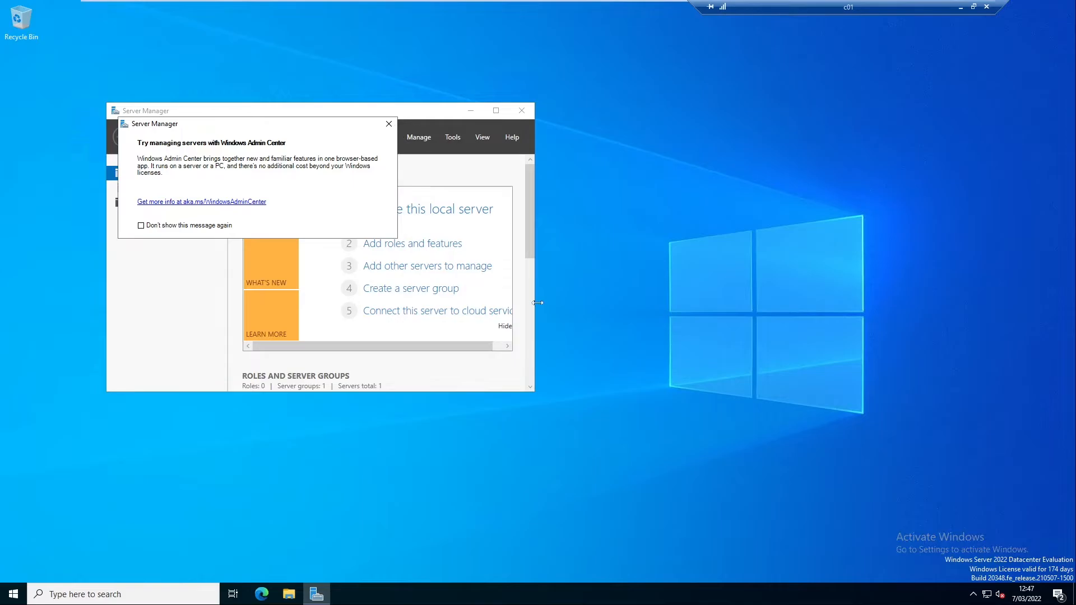
pyautogui.click(388, 124)
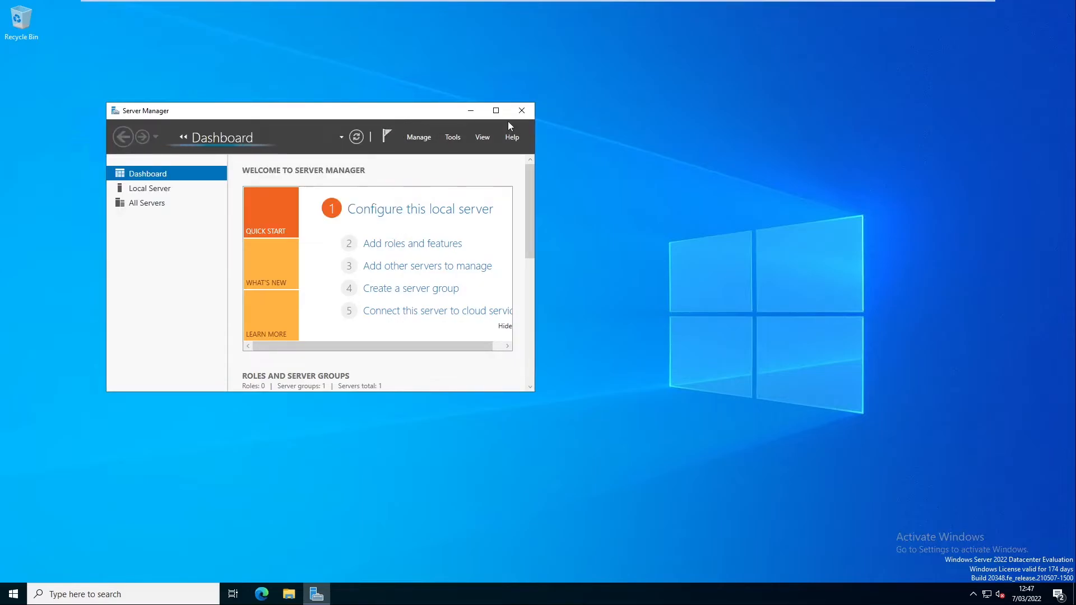
pyautogui.click(496, 111)
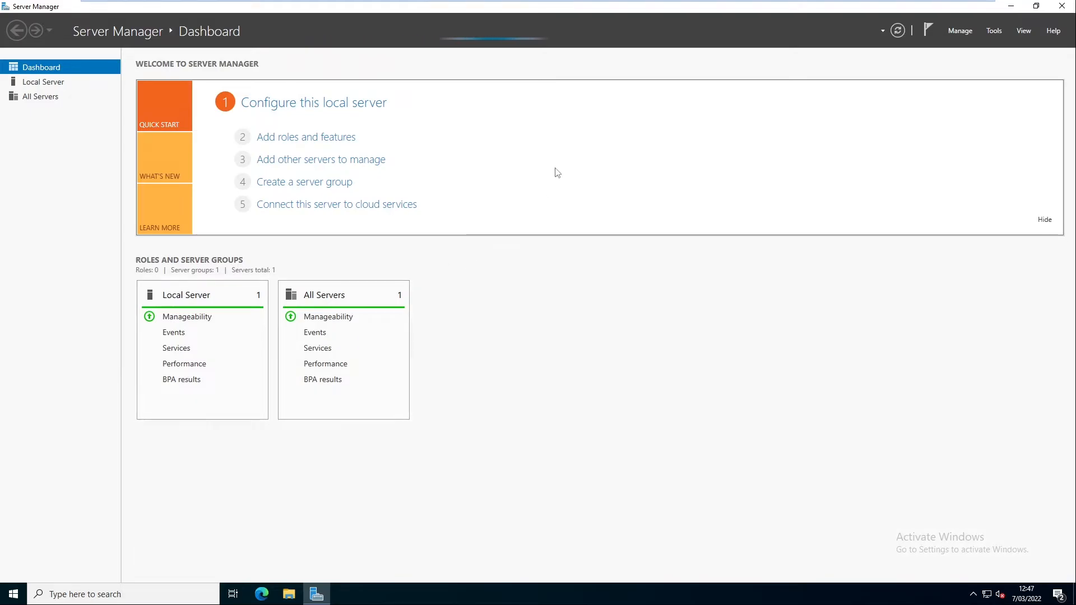
# - Switch to the C003 virtual machine
pyautogui.click(612, 9)
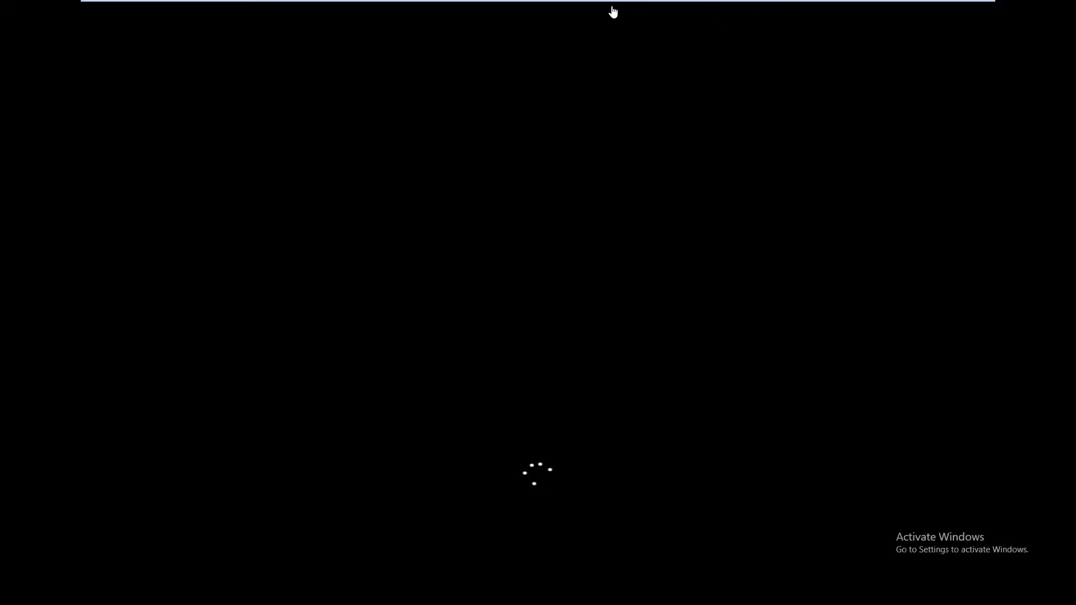
# - Return to the C001 virtual machine and request download and installation of the optional quality update KB5010415
pyautogui.moveTo(606, 1)
pyautogui.click(521, 8)
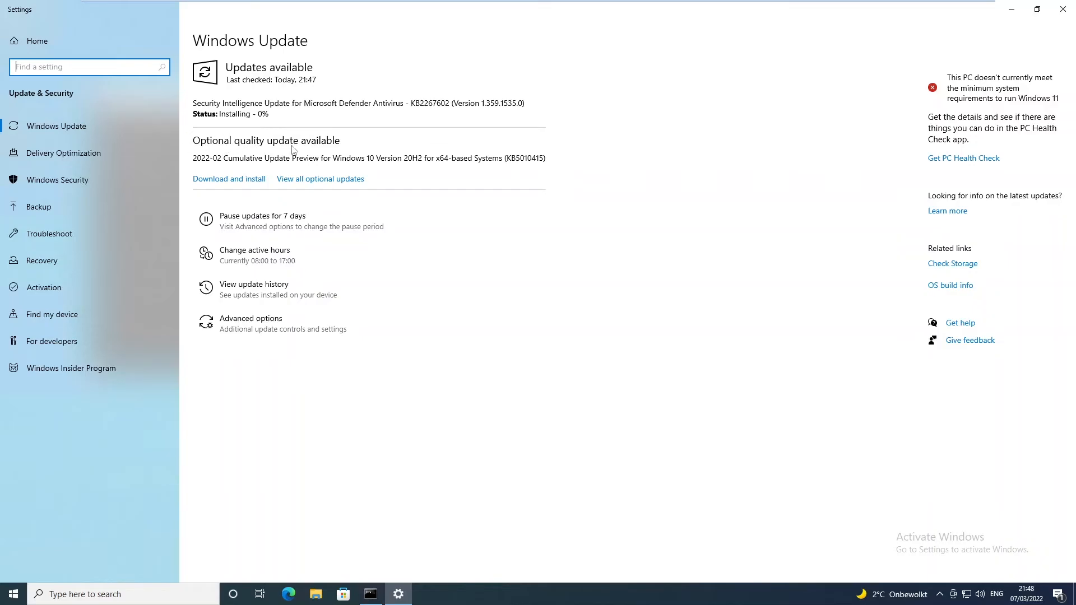
pyautogui.click(243, 181)
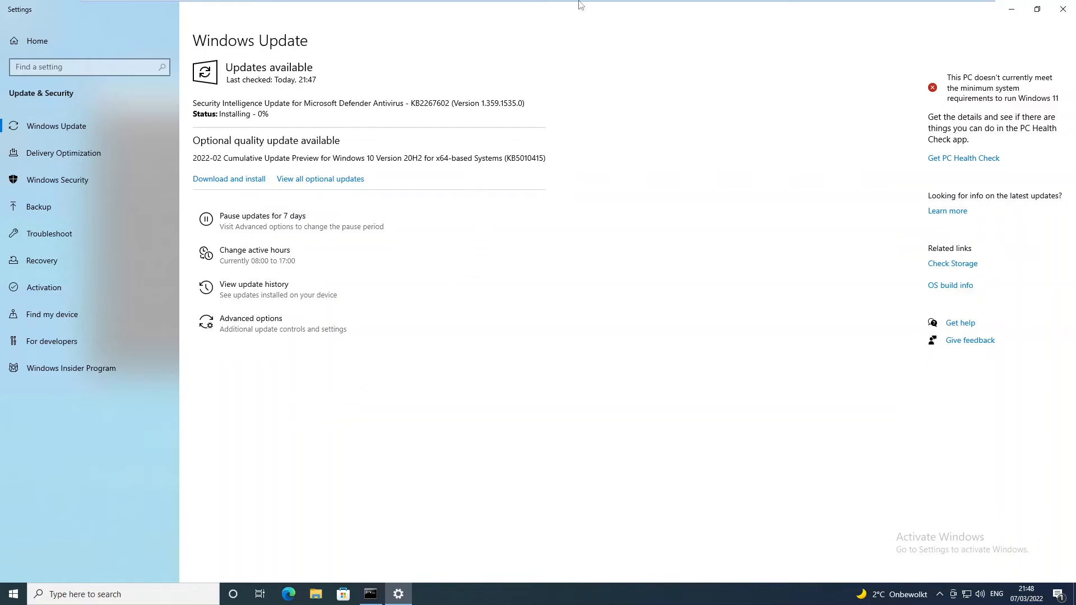
# - Look at the DC01 and C003 virtual machines and return to C001 to check the Windows Update progress
pyautogui.moveTo(581, 5)
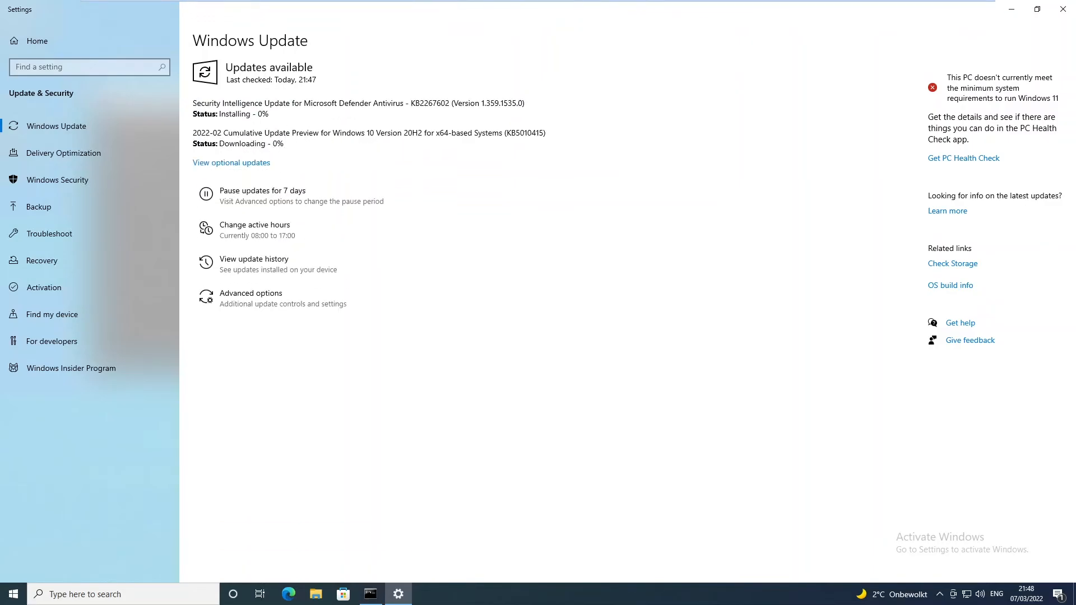
pyautogui.moveTo(527, 3)
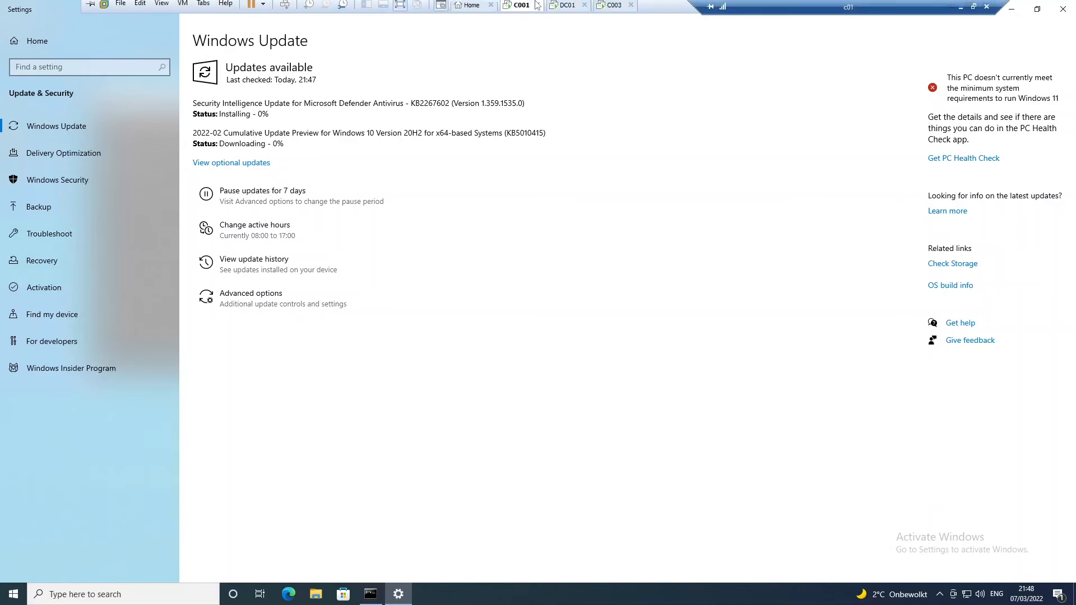
pyautogui.click(565, 8)
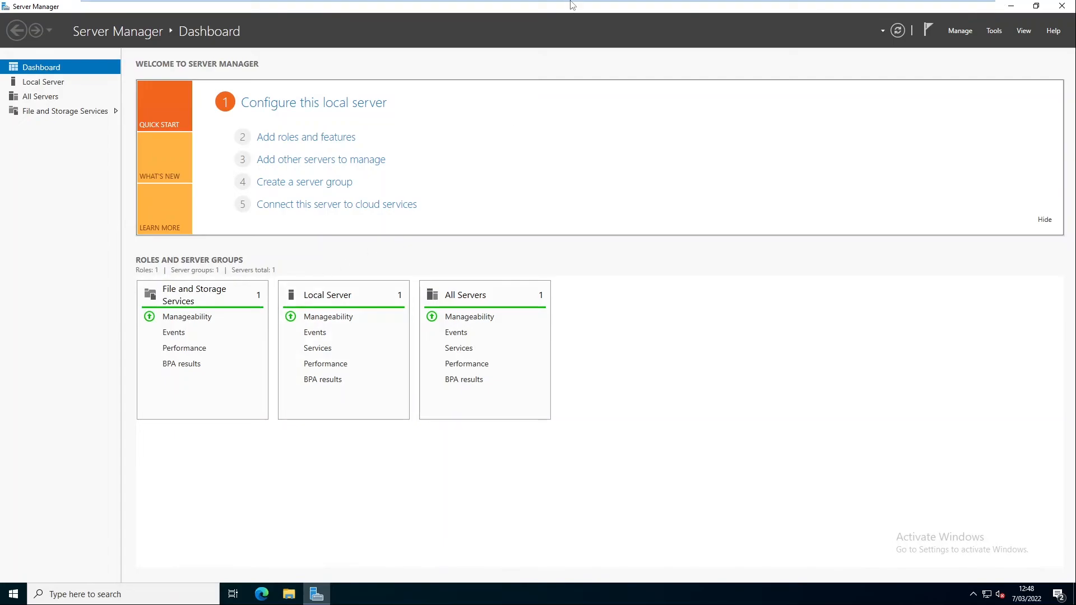
pyautogui.moveTo(589, 7)
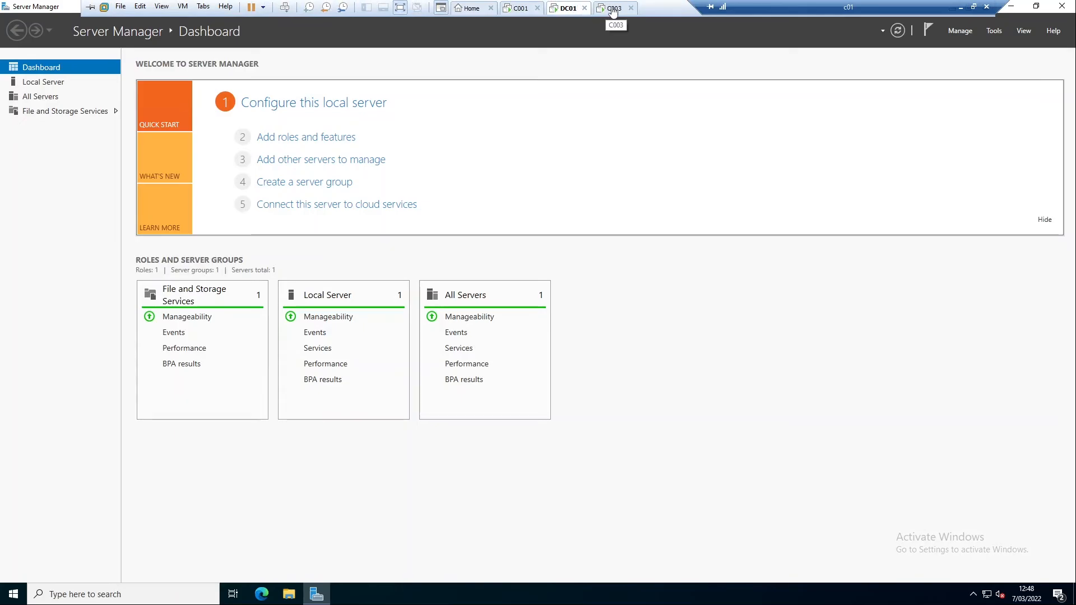
pyautogui.click(609, 9)
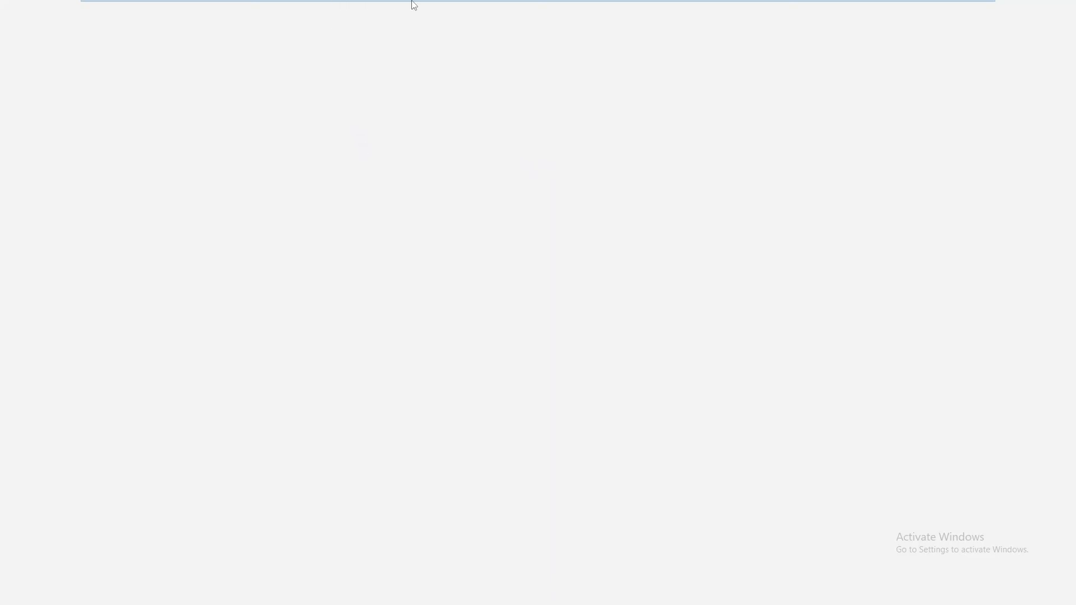
pyautogui.moveTo(414, 5)
pyautogui.click(519, 8)
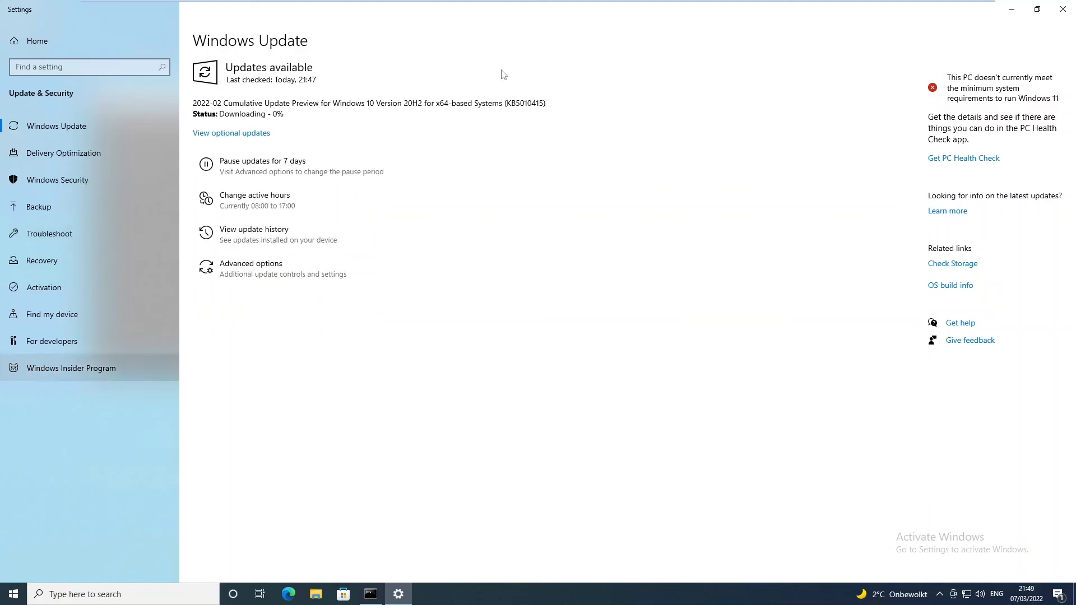
# - Switch to the DC01 virtual machine with Server Manager
pyautogui.moveTo(529, 4)
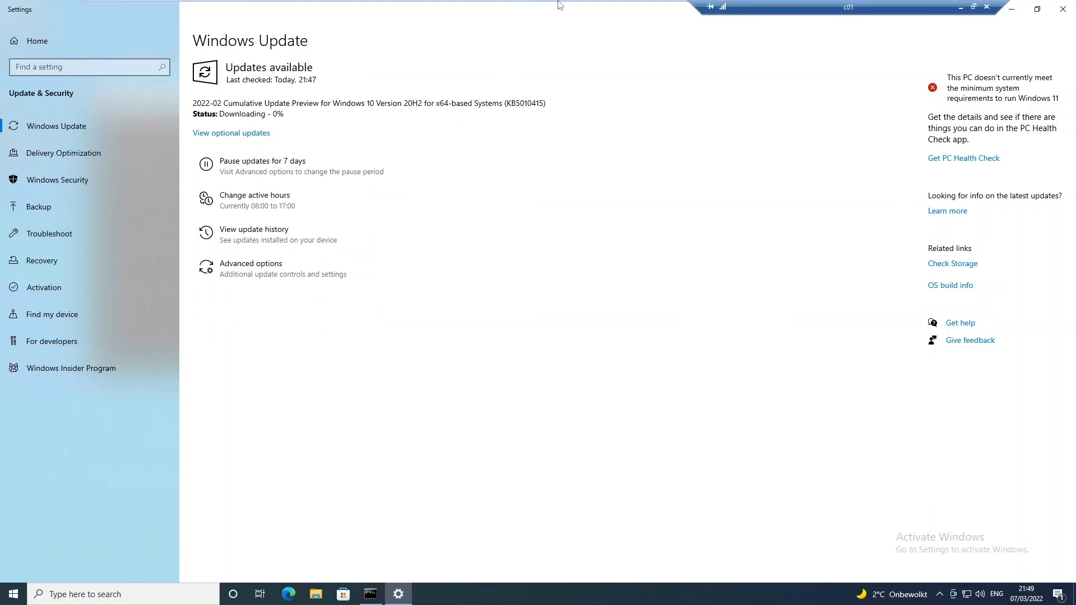
pyautogui.click(560, 8)
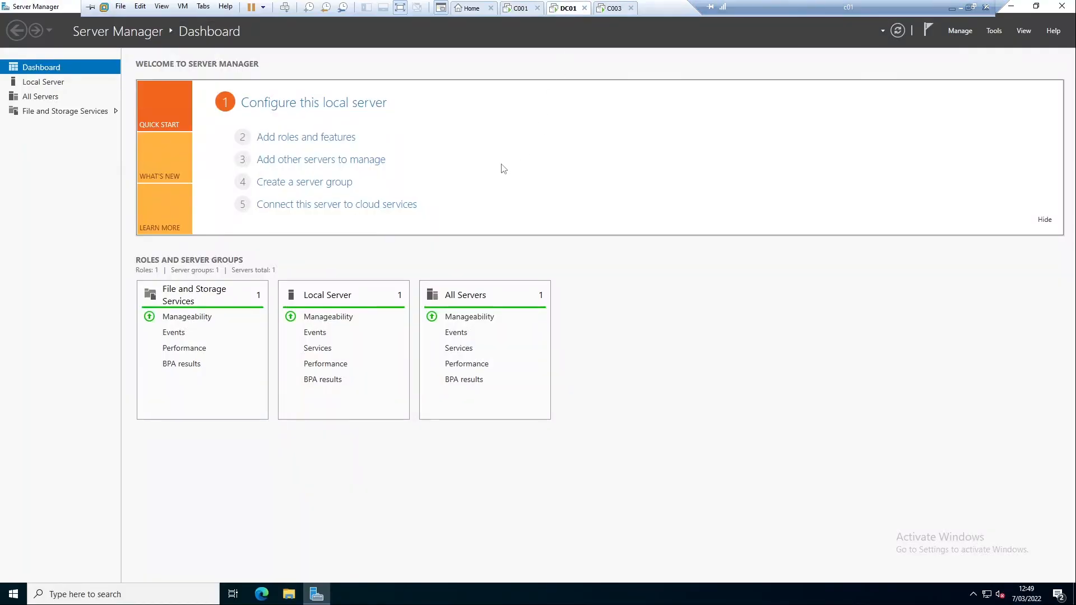